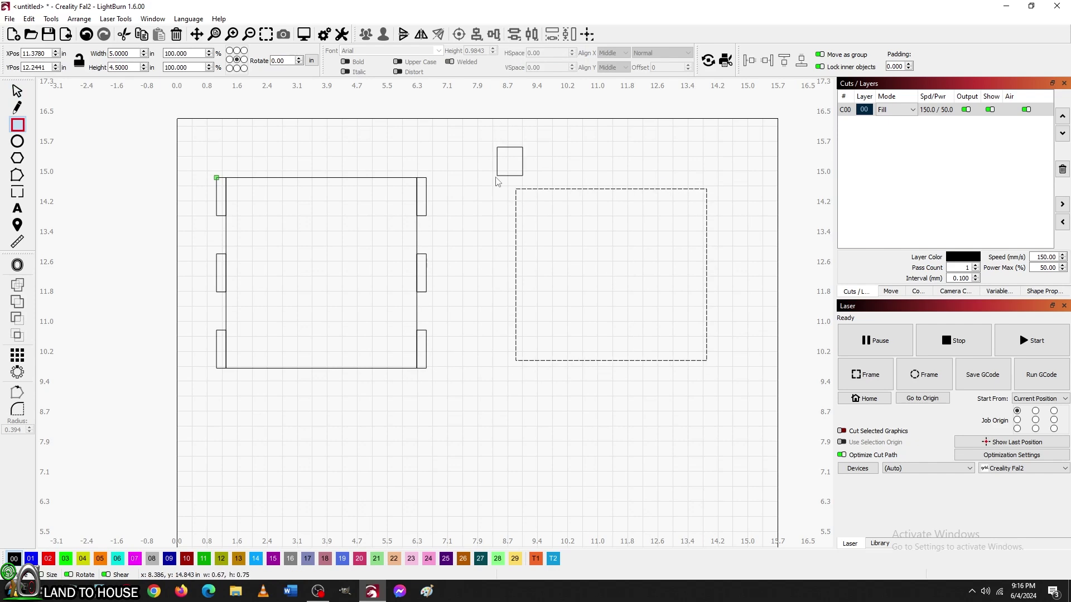
Draw a small notch rectangle on the edge of the right panel with the cleat triangle
scroll(471, 241, "up", 3)
scroll(452, 314, "down", 3)
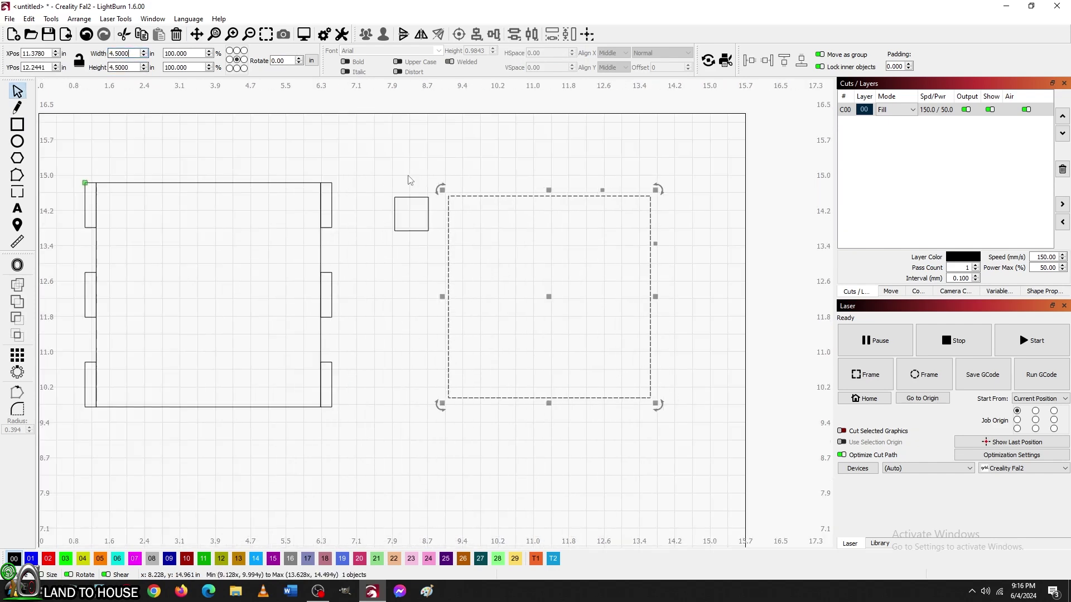
scroll(411, 179, "up", 3)
key("r")
scroll(401, 162, "up", 3)
left_click_drag(459, 314, 457, 320)
left_click_drag(403, 234, 403, 234)
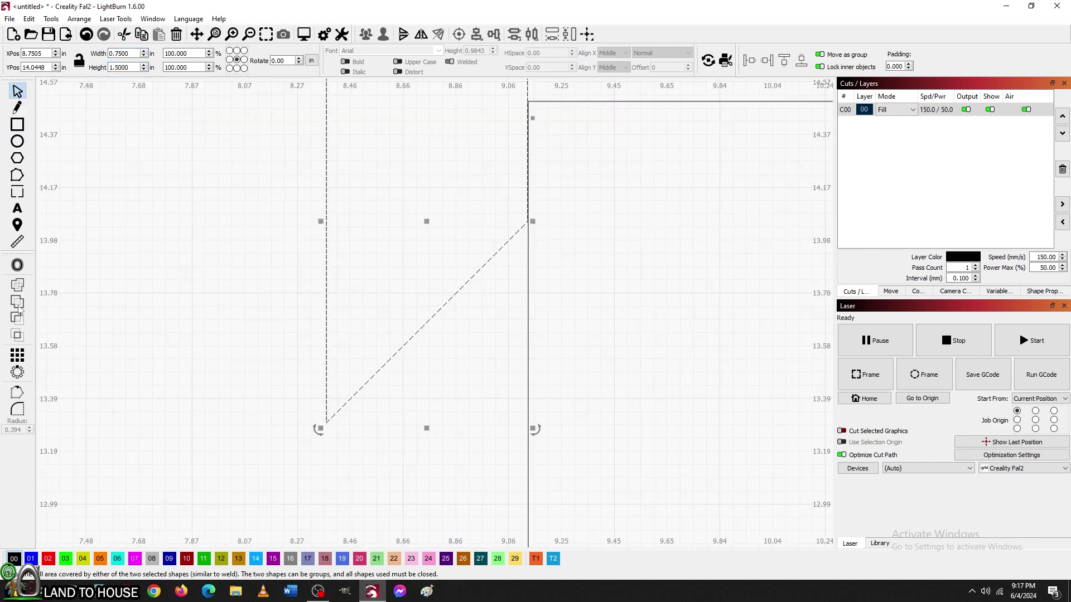
scroll(411, 203, "down", 6)
left_click(390, 174)
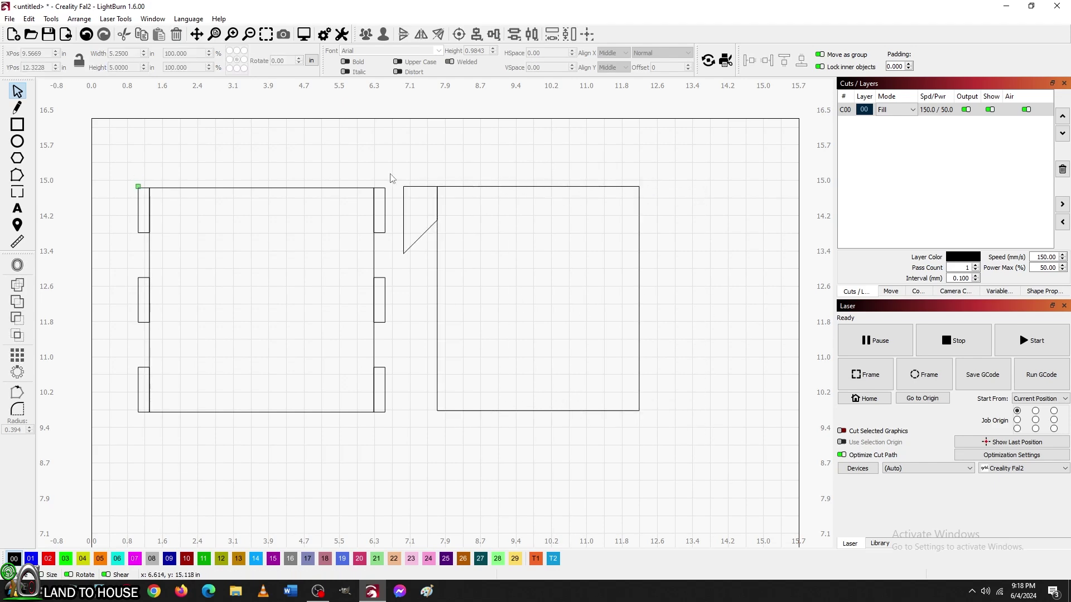
Paste copies of the notch along the right panel's right edge to form three tabs
scroll(545, 170, "down", 2)
key("ctrl+v")
scroll(545, 170, "up", 3)
left_click(630, 178, "shift")
scroll(741, 131, "up", 3)
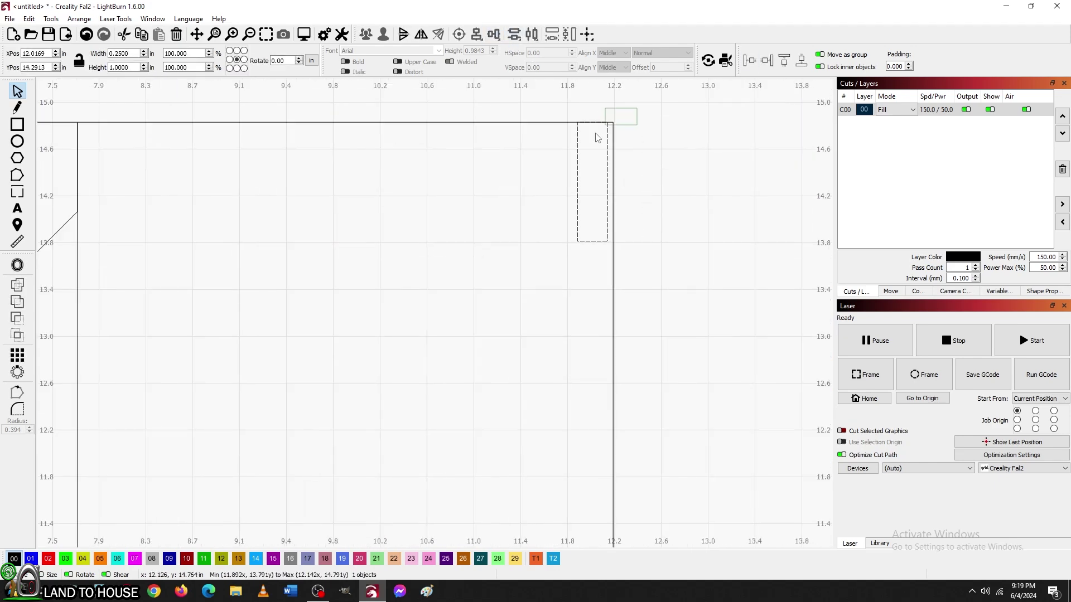
scroll(459, 280, "down", 3)
key("ctrl+v")
left_click(365, 253)
Duplicate the notches, then copy both finished panels and paste them below the originals
scroll(454, 280, "down", 2)
right_click(454, 280)
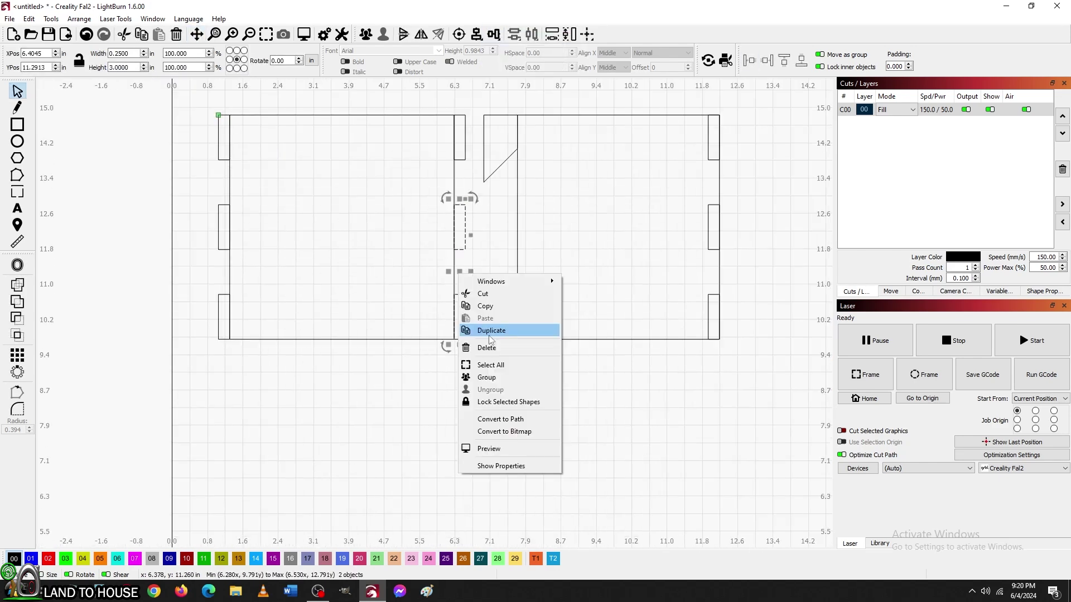
left_click(502, 329)
key("ctrl+v")
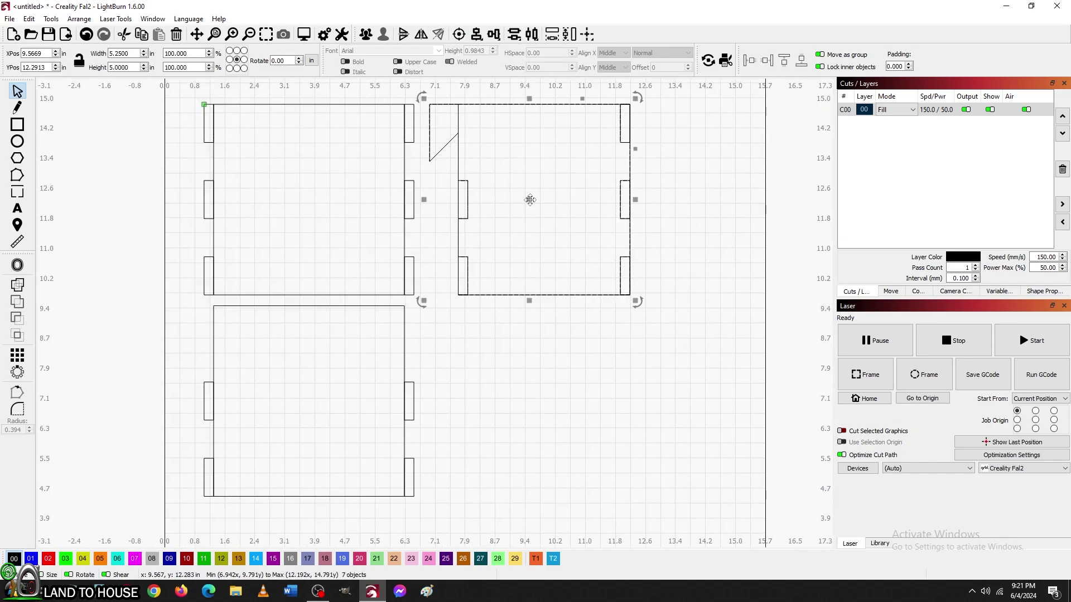
key("ctrl+v")
Save the project as 'Uniseal box 1 e1'
key("ctrl+s")
type("e1")
key("Return")
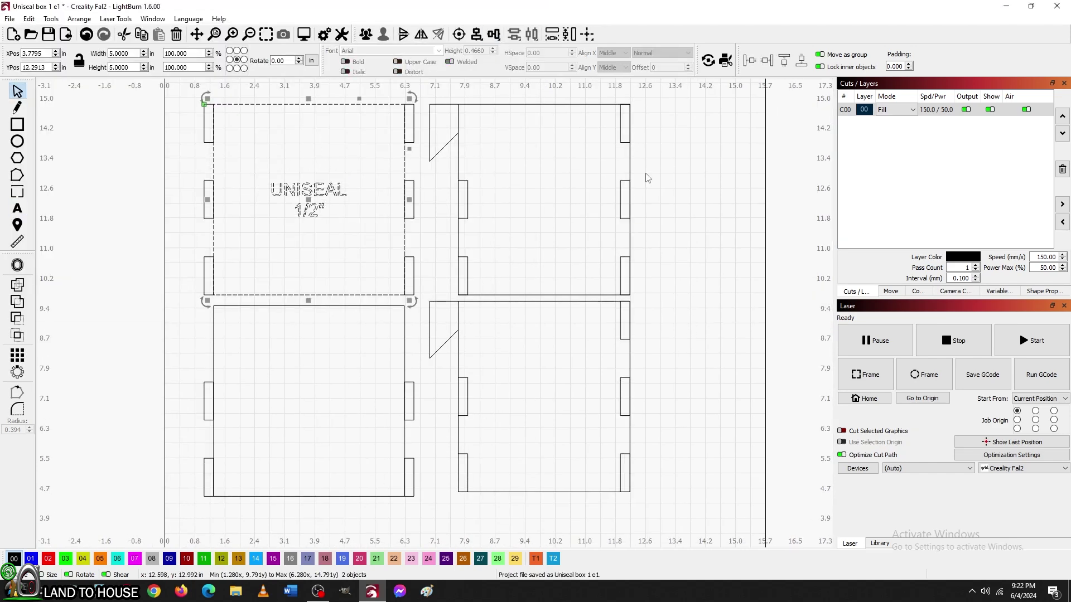
Select the lower-right panel together with its bottom-right notch for subtraction
left_click_drag(654, 485, 598, 443)
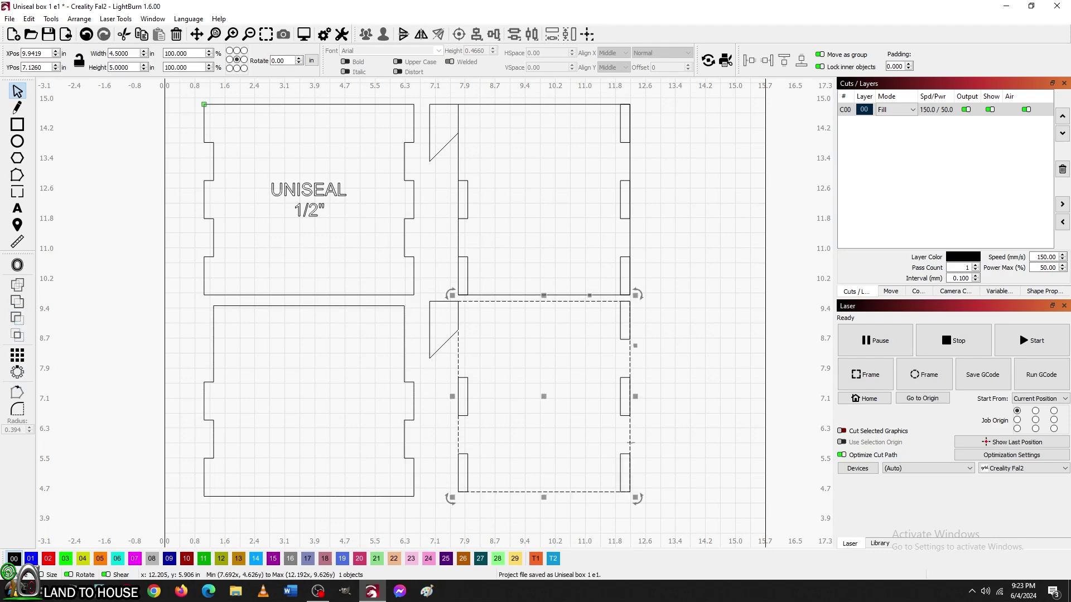
scroll(624, 490, "up", 8)
left_click(560, 338)
scroll(318, 334, "down", 2)
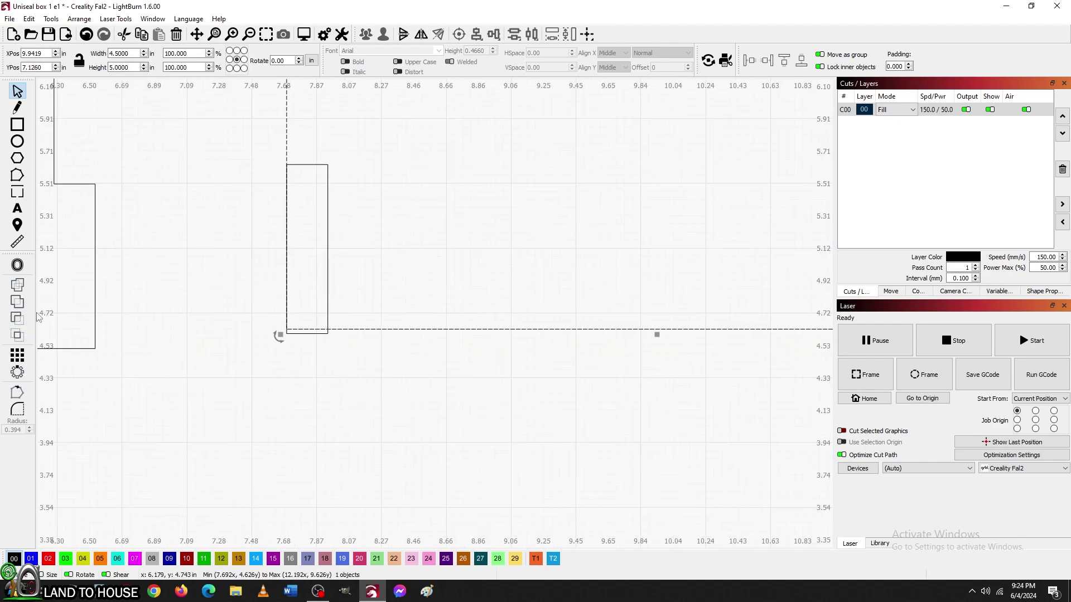
scroll(340, 279, "down", 3)
scroll(390, 268, "up", 2)
scroll(335, 317, "up", 3)
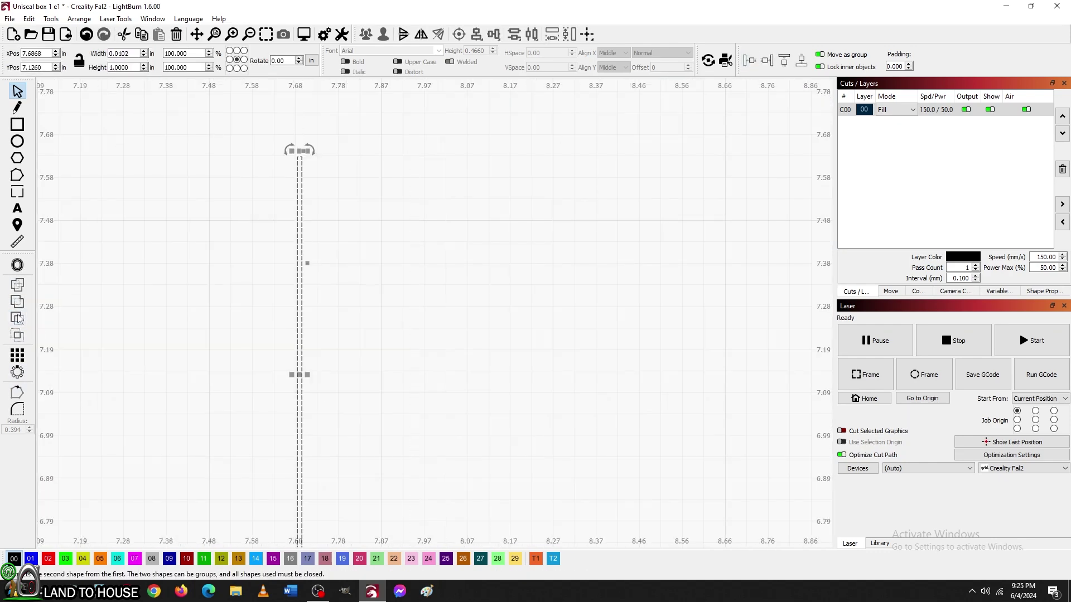
scroll(251, 329, "down", 2)
scroll(221, 330, "down", 3)
scroll(184, 368, "up", 5)
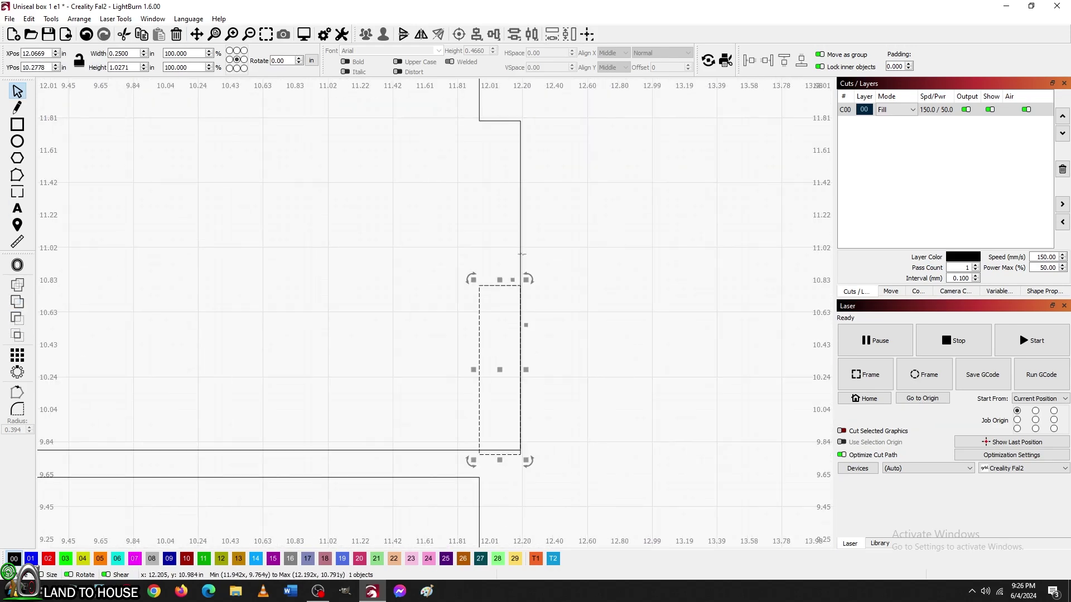